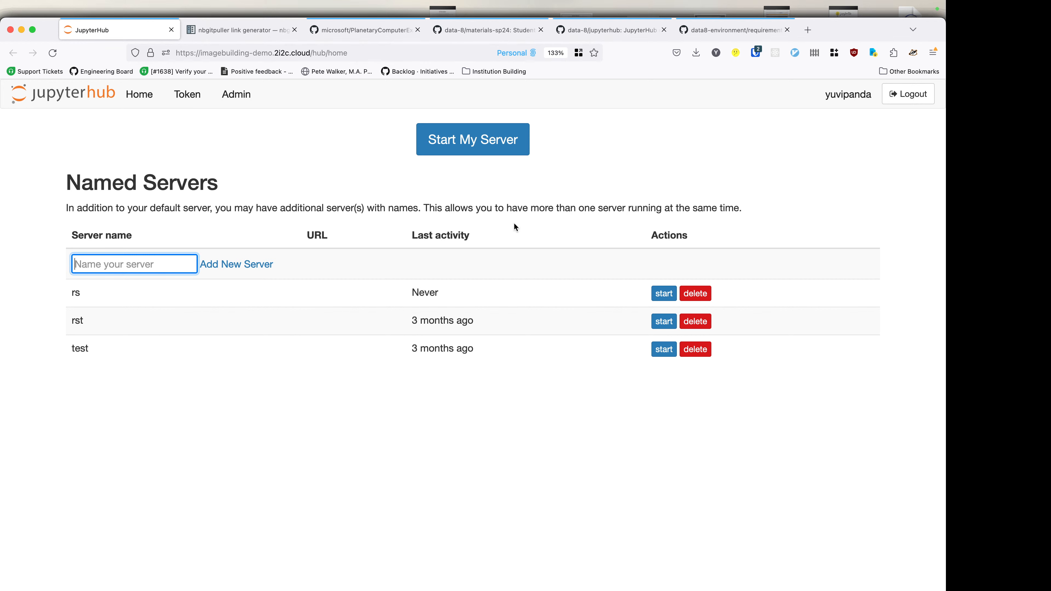
# Examine the lab01 folder of the data-8/materials-sp24 repository, return to its root, and view the data8-environment repository's root.
pyautogui.click(486, 29)
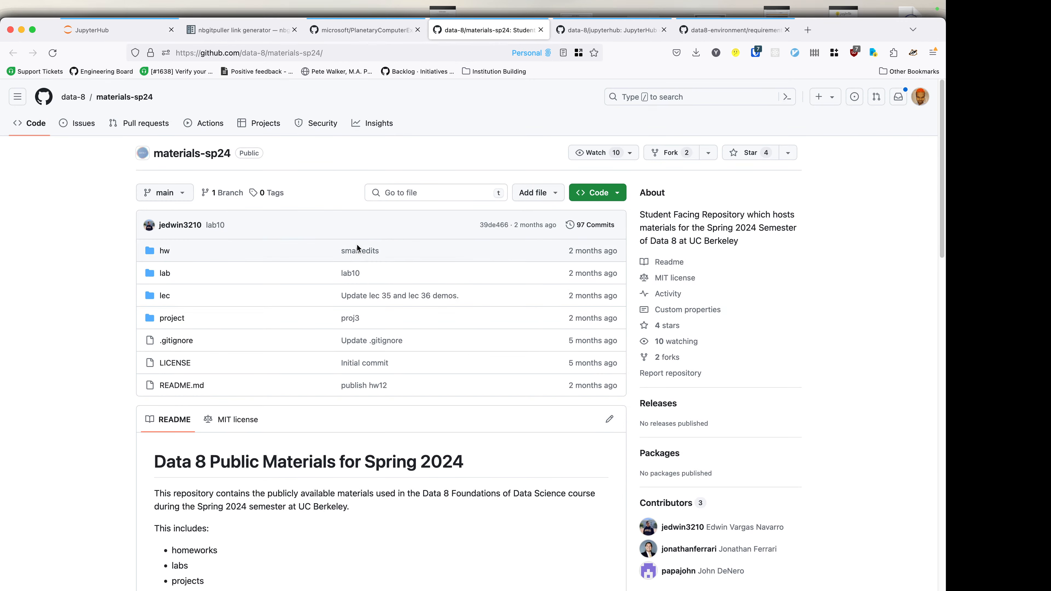
pyautogui.click(165, 272)
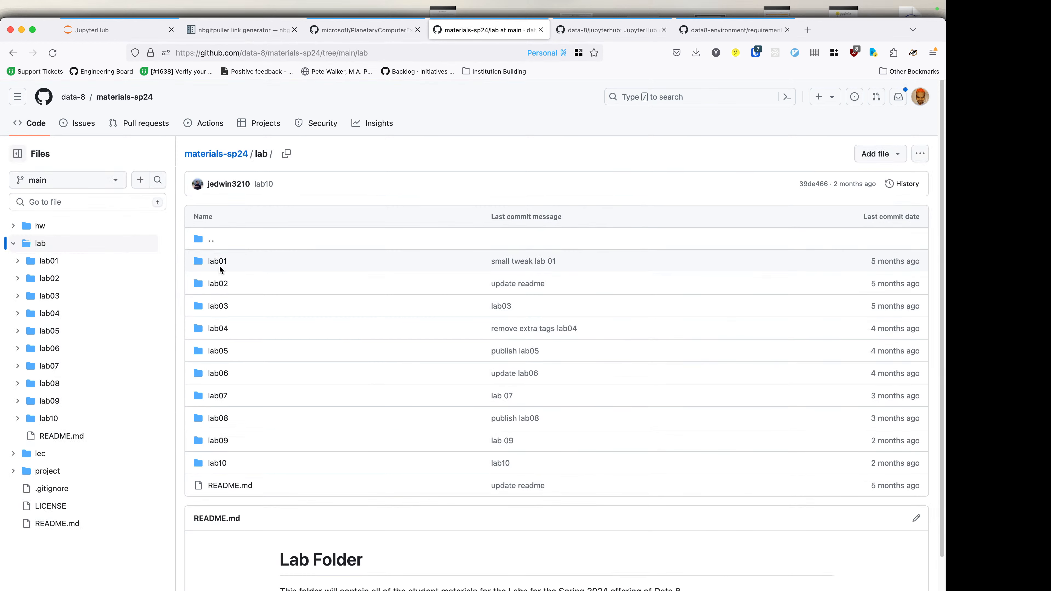
pyautogui.click(218, 262)
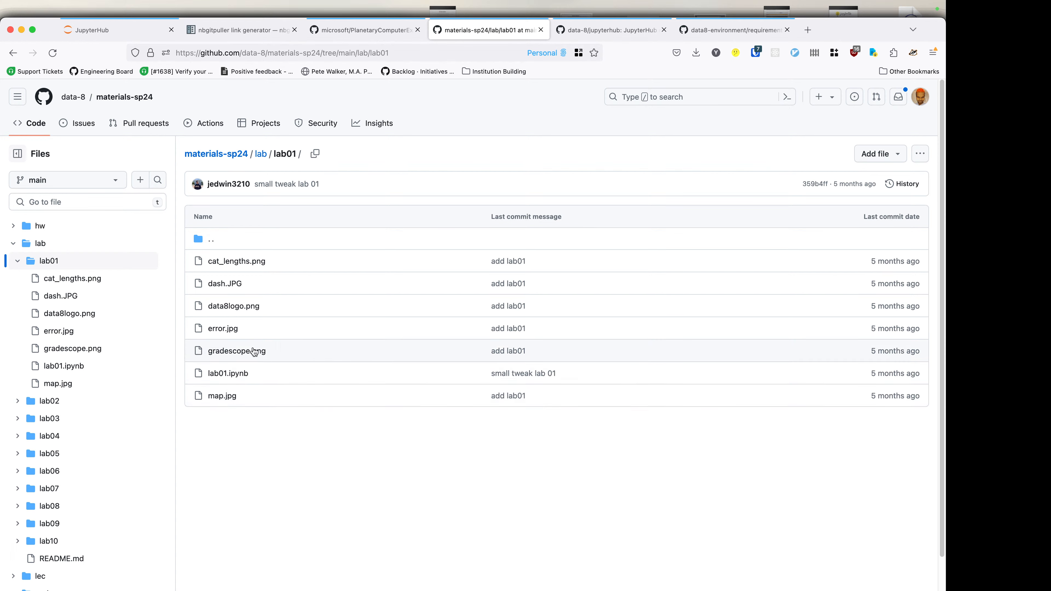
pyautogui.click(242, 161)
pyautogui.click(748, 30)
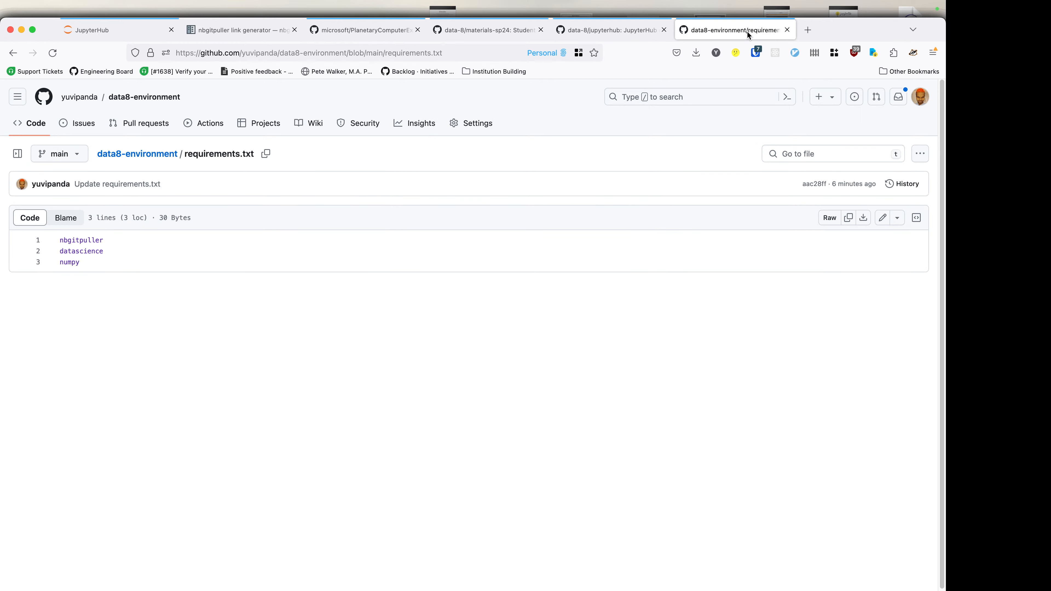
pyautogui.click(157, 154)
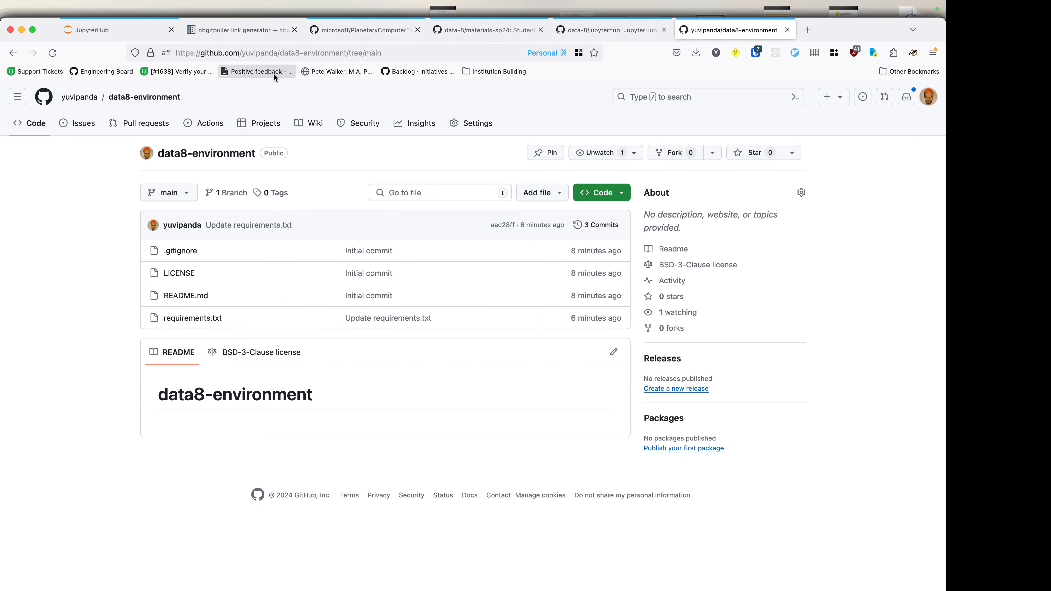
pyautogui.click(250, 37)
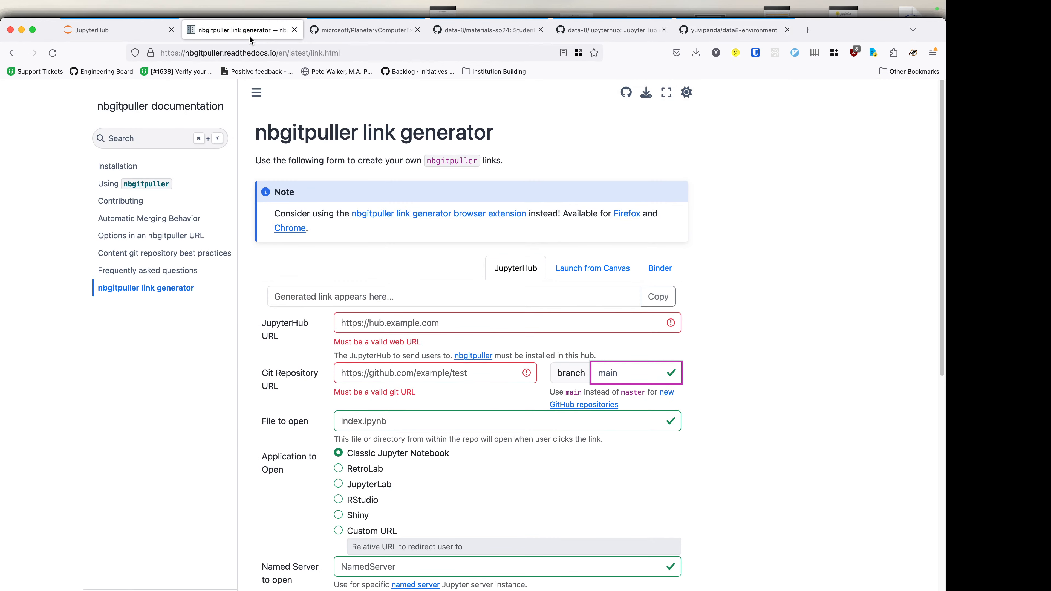
pyautogui.hotkey('ctrl', 'shift', 'Tab')
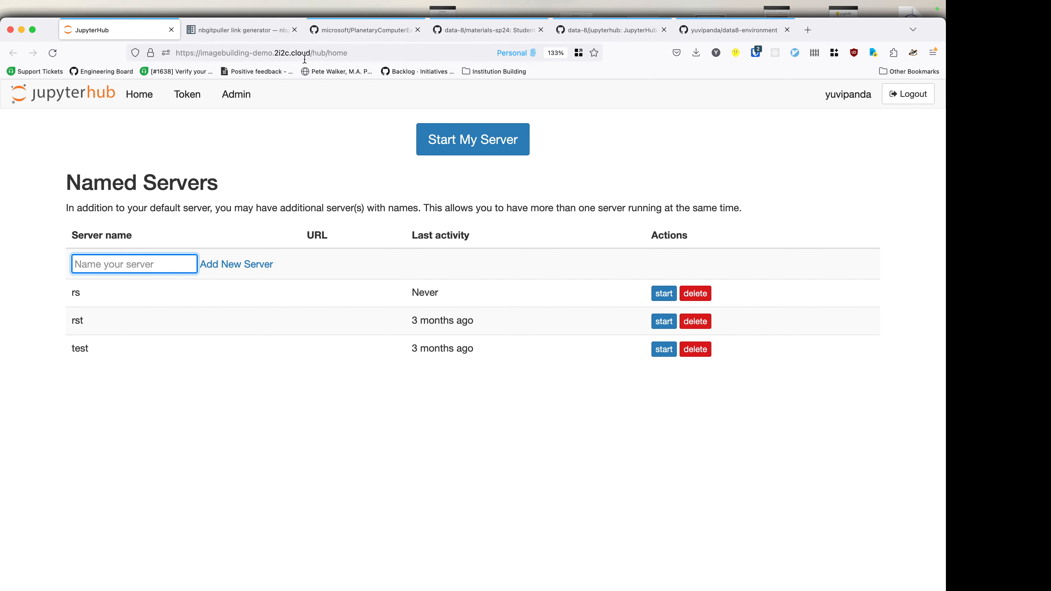
pyautogui.moveTo(310, 53); pyautogui.dragTo(176, 53)
pyautogui.press('super+c')
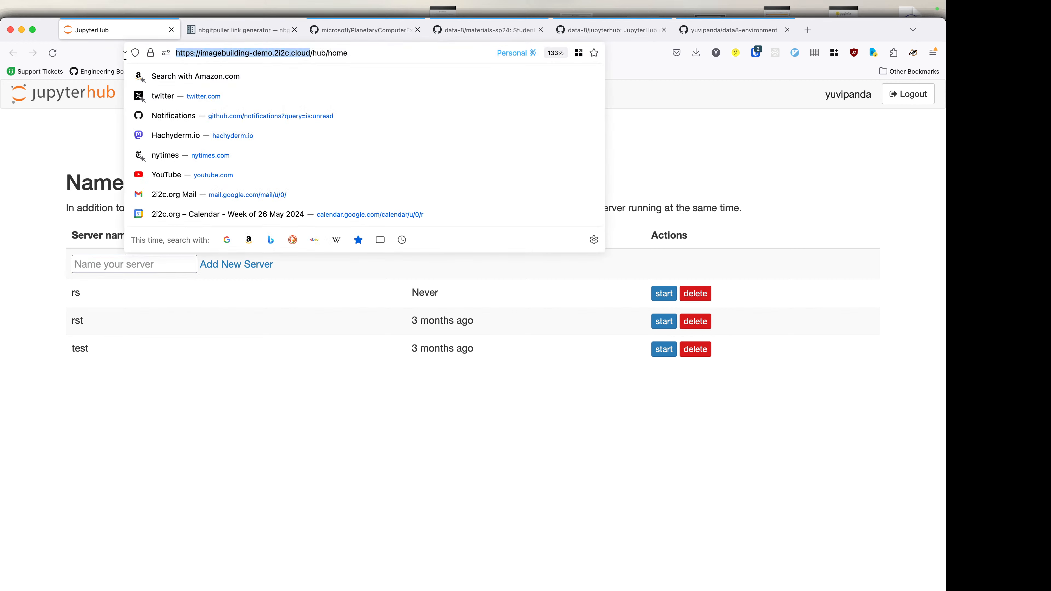
pyautogui.click(228, 32)
pyautogui.click(395, 327)
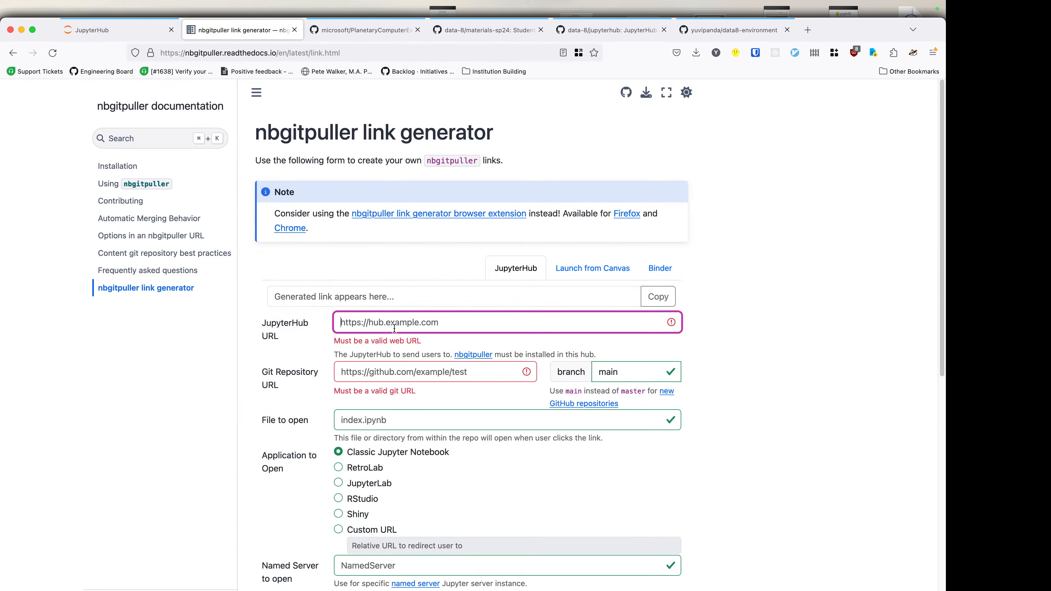
pyautogui.press('super+v')
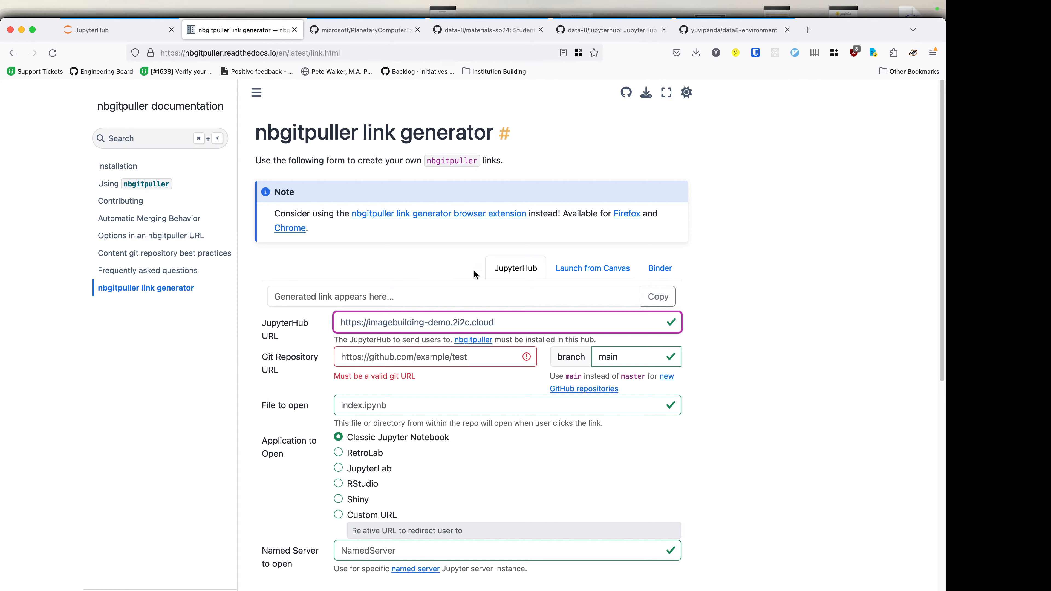
pyautogui.click(445, 363)
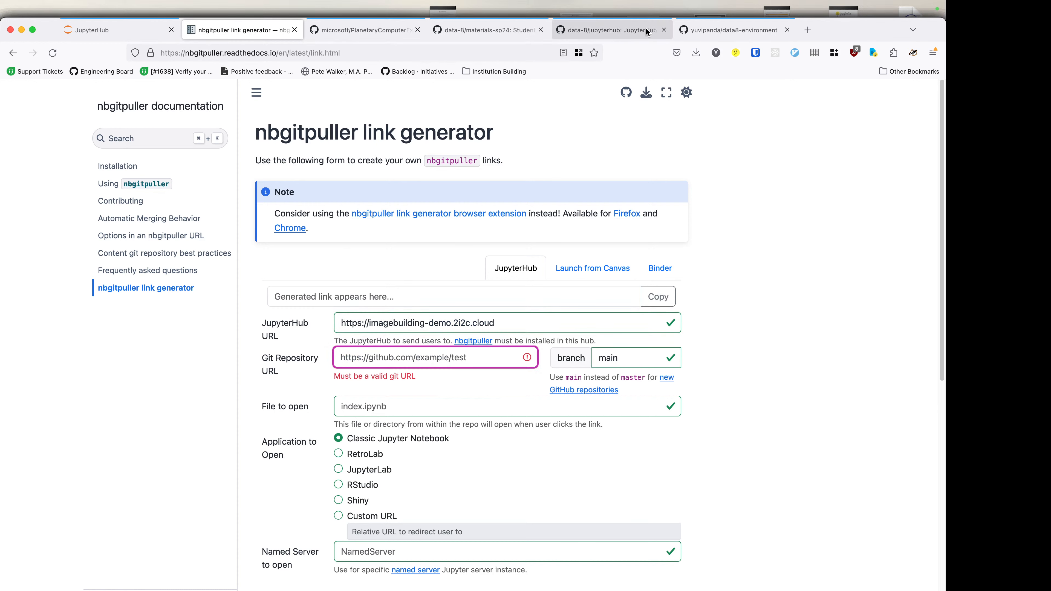
pyautogui.click(501, 32)
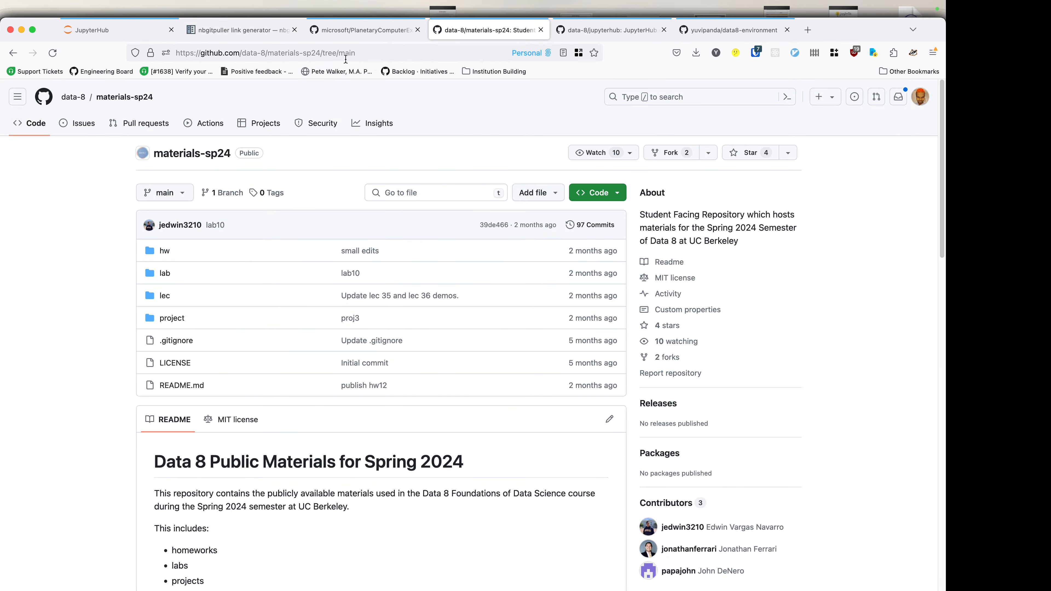
pyautogui.moveTo(320, 53); pyautogui.dragTo(159, 36)
pyautogui.press('super+c')
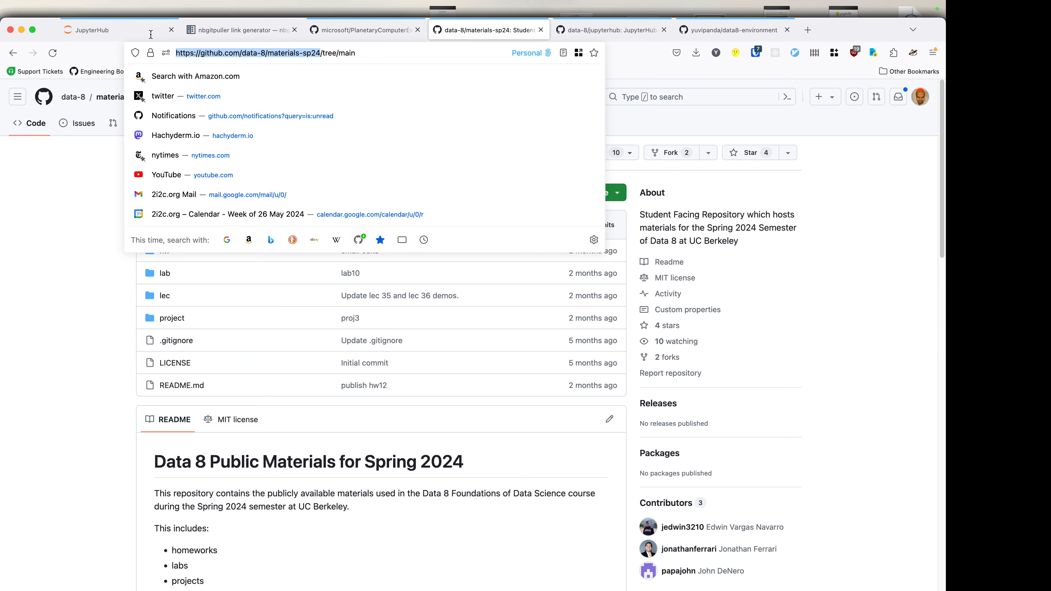
pyautogui.click(133, 29)
pyautogui.click(239, 30)
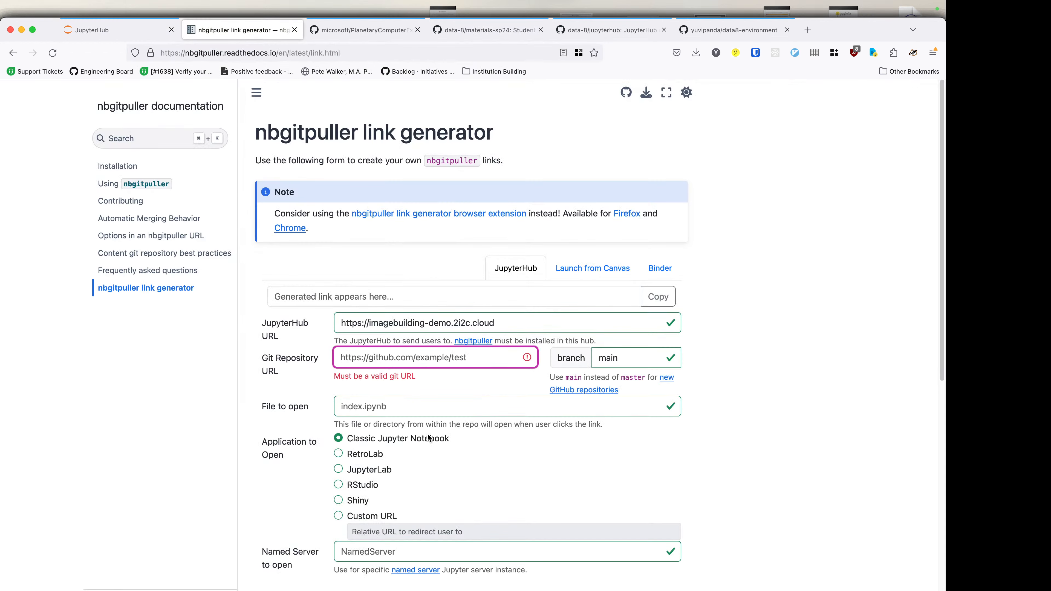
pyautogui.press('super+v')
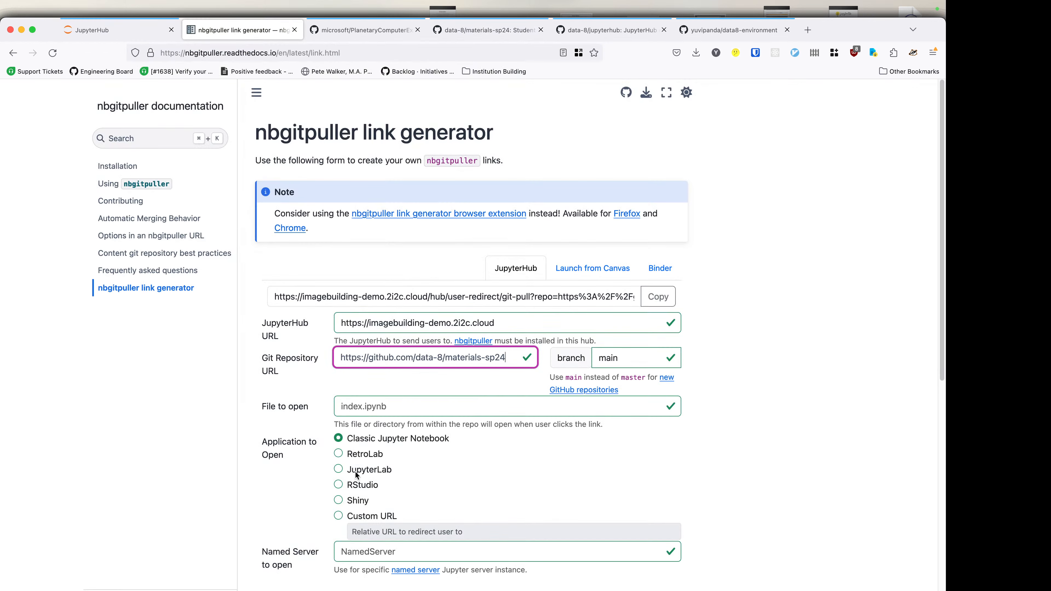
pyautogui.click(368, 473)
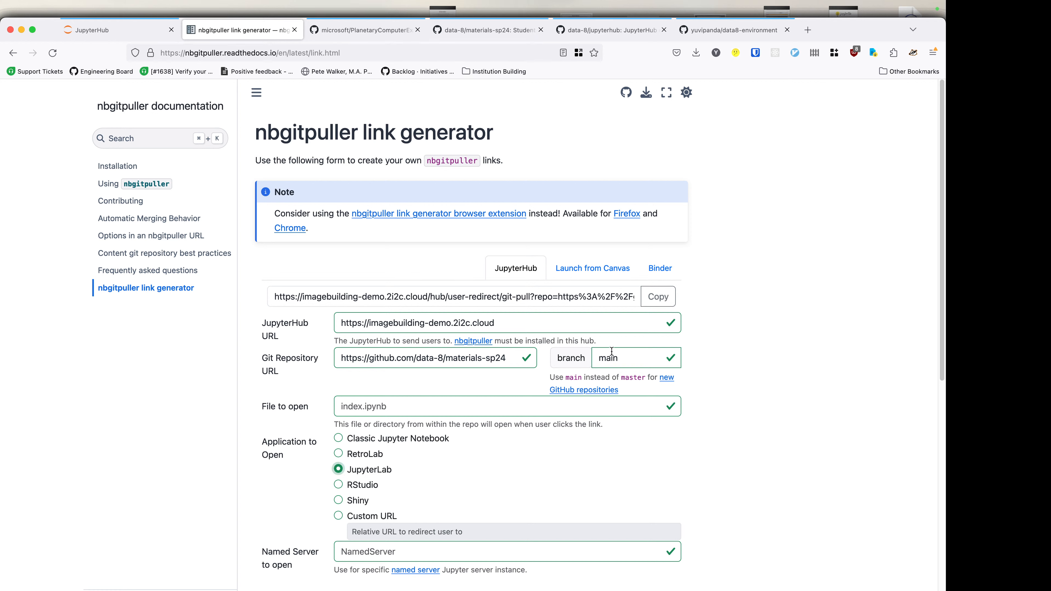
# Copy the generated nbgitpuller link and load it in place of the JupyterHub home page.
pyautogui.click(658, 297)
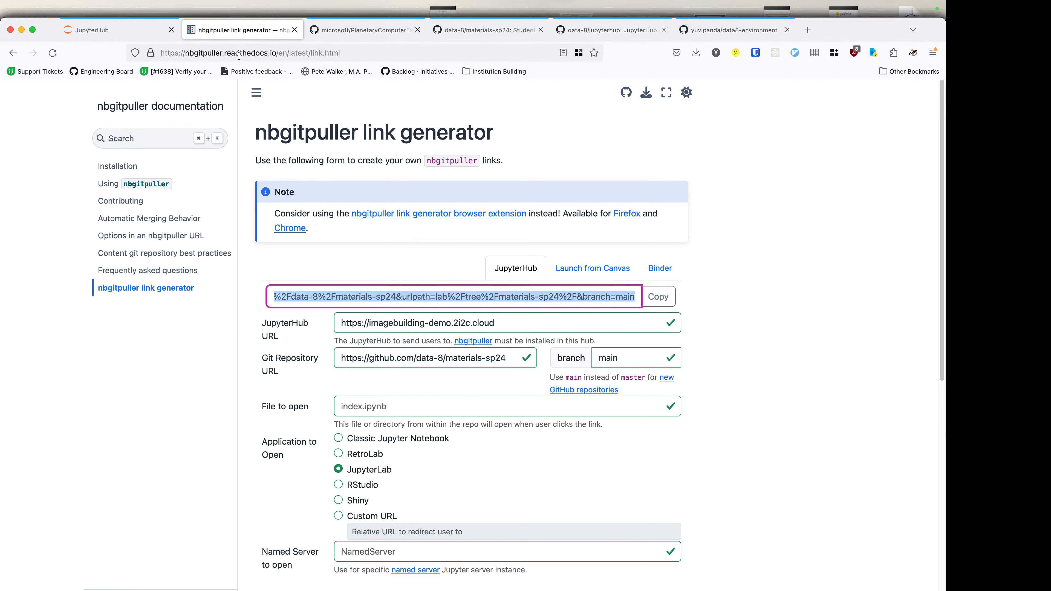
pyautogui.click(155, 32)
pyautogui.doubleClick(213, 49)
pyautogui.press('super+a')
pyautogui.press('super+v')
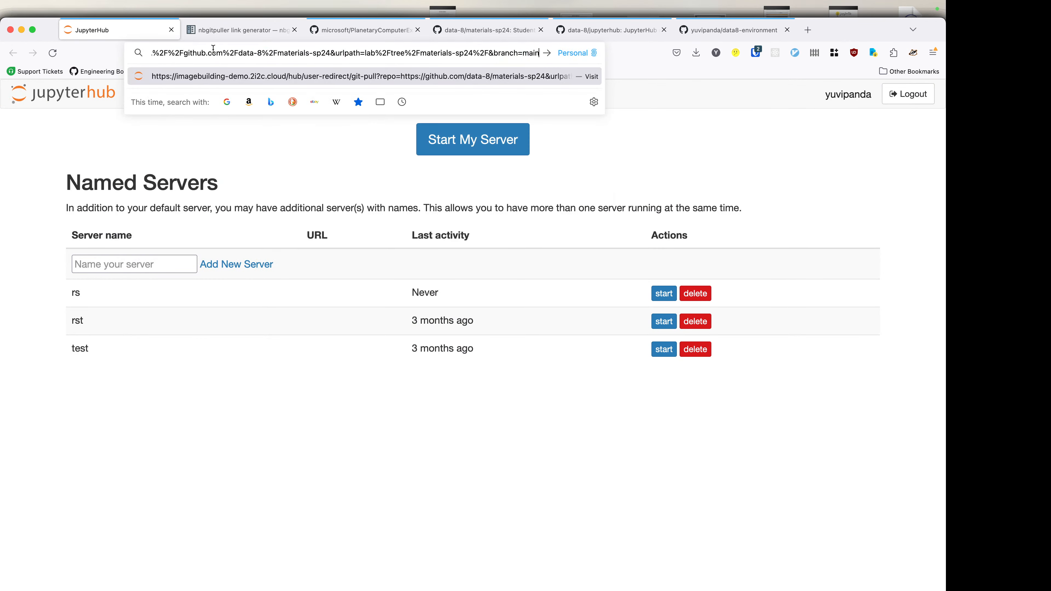
pyautogui.press('Return')
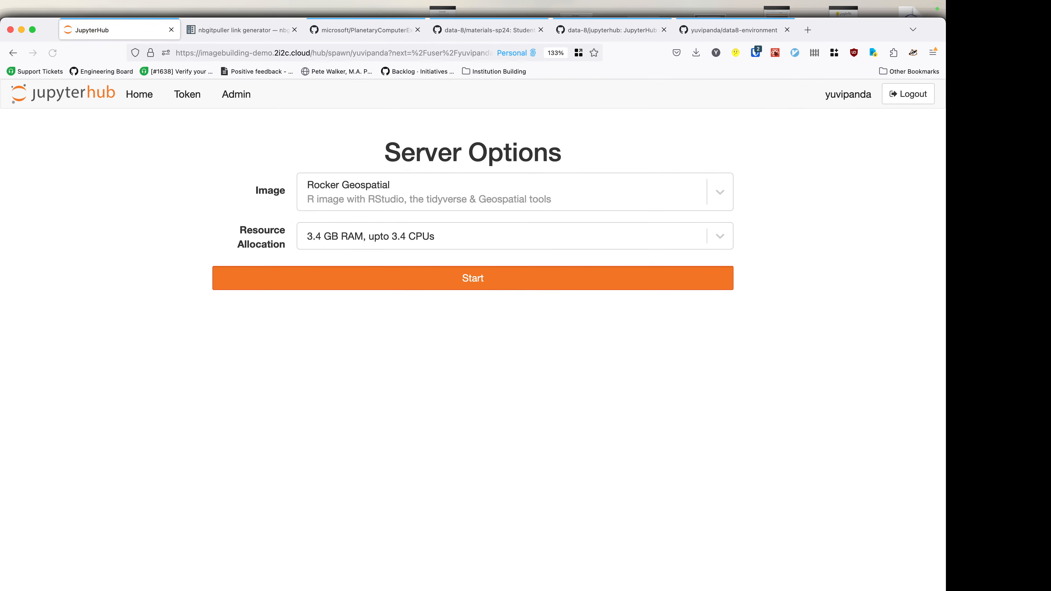
# Choose Build your own image for the server and enter the data8-environment repository's owner and name as the GitHub repository.
pyautogui.click(429, 187)
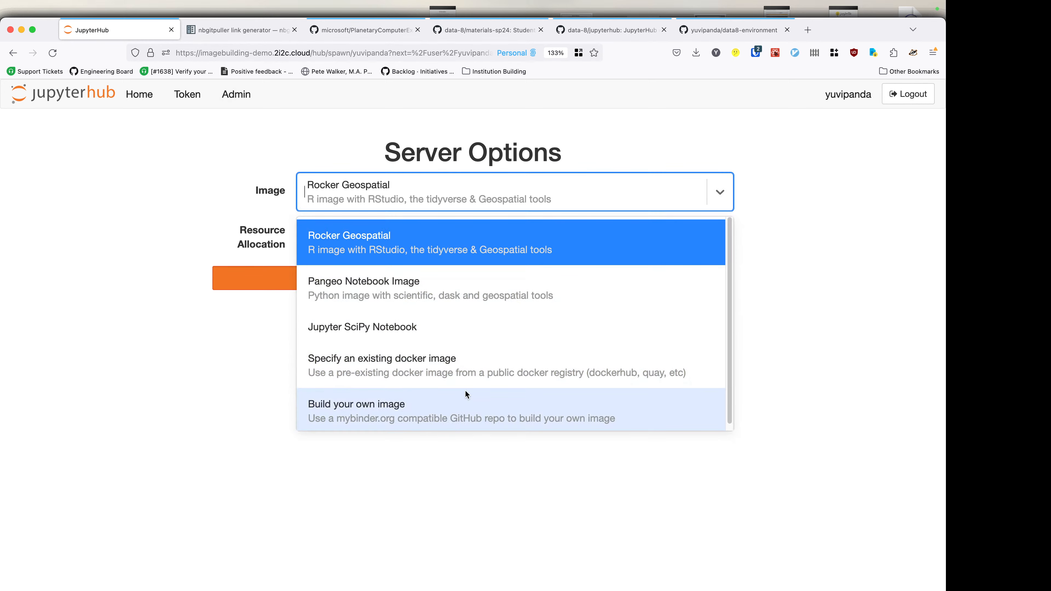
pyautogui.click(466, 409)
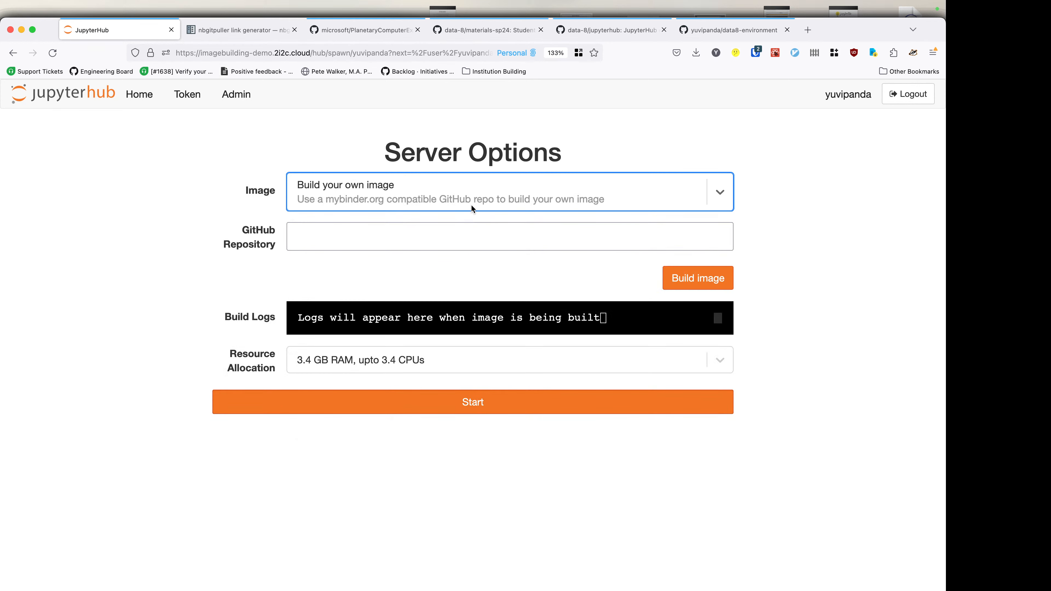
pyautogui.click(736, 30)
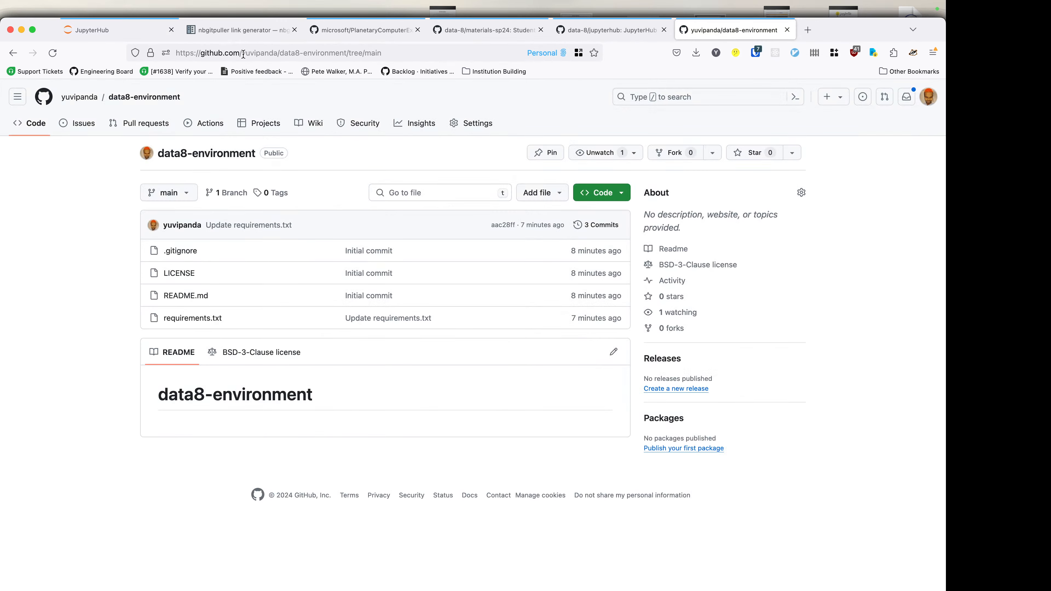
pyautogui.moveTo(243, 55); pyautogui.dragTo(346, 53)
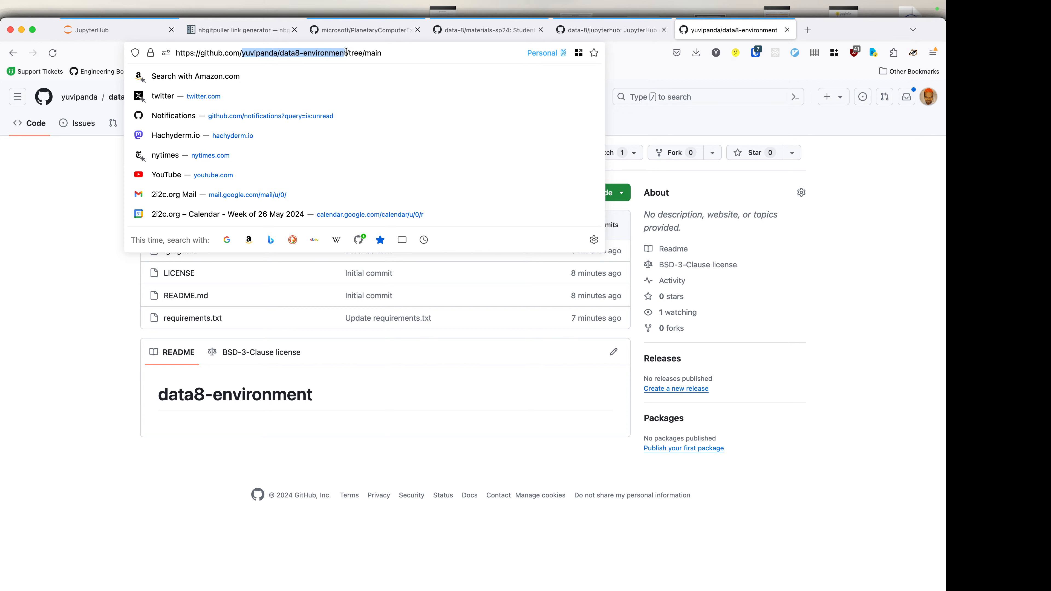
pyautogui.press('super+1')
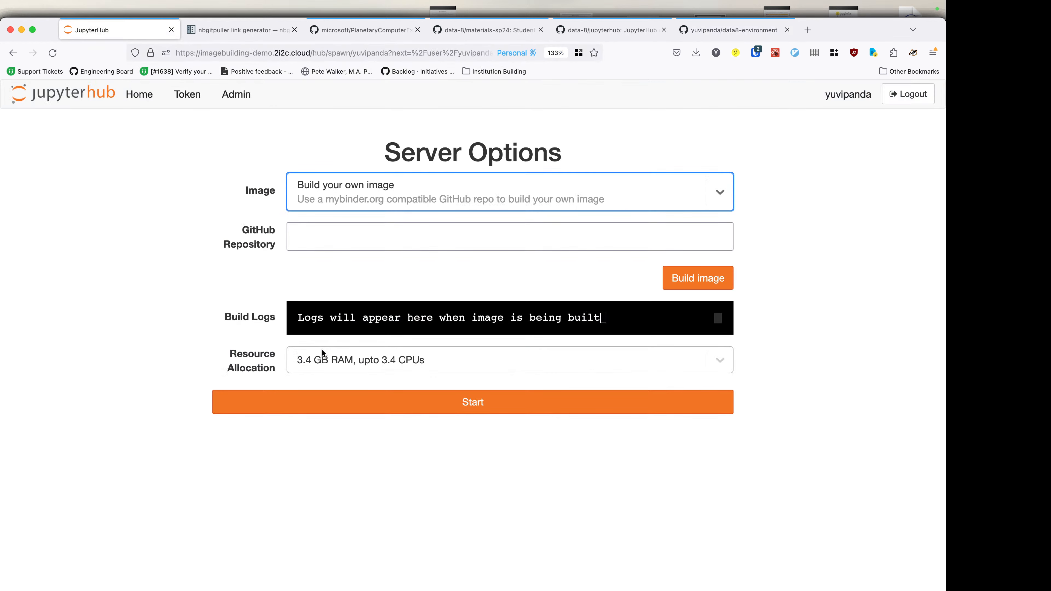
pyautogui.click(361, 233)
pyautogui.press('super+v')
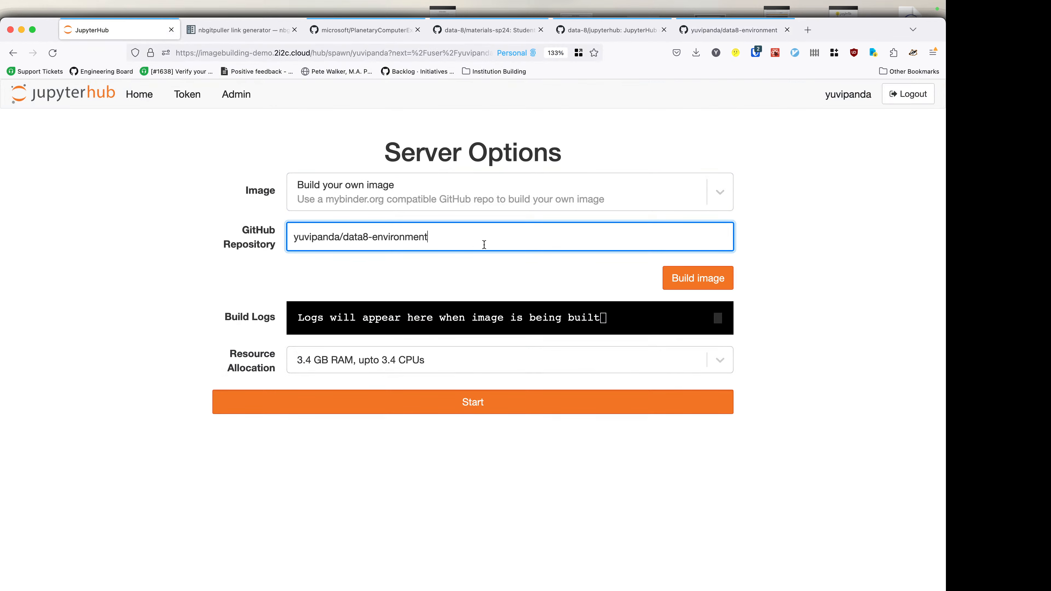
# Build the image from the specified repository and start the server with it.
pyautogui.click(700, 283)
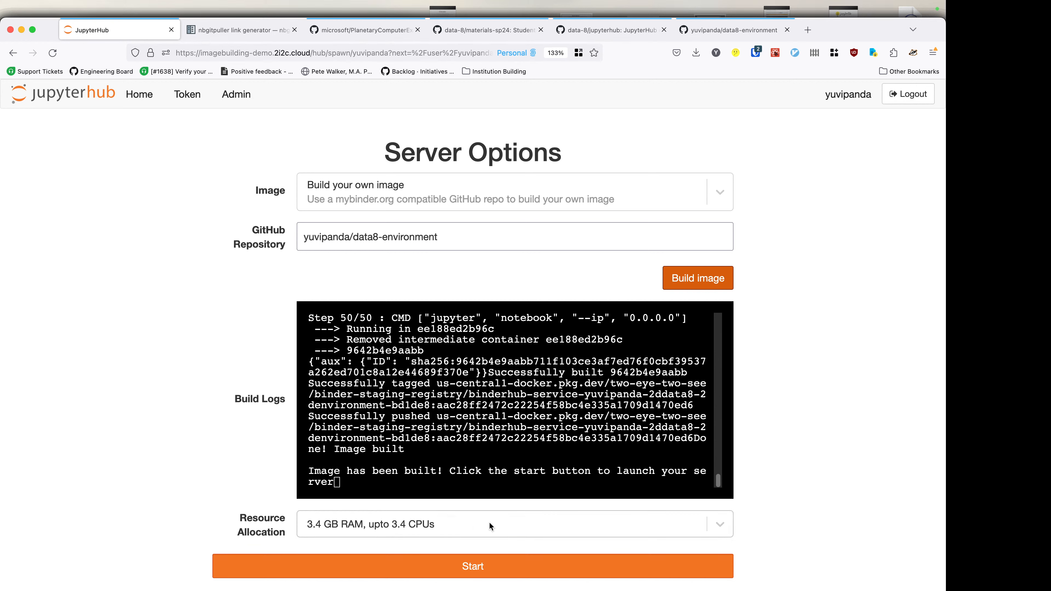
pyautogui.click(488, 574)
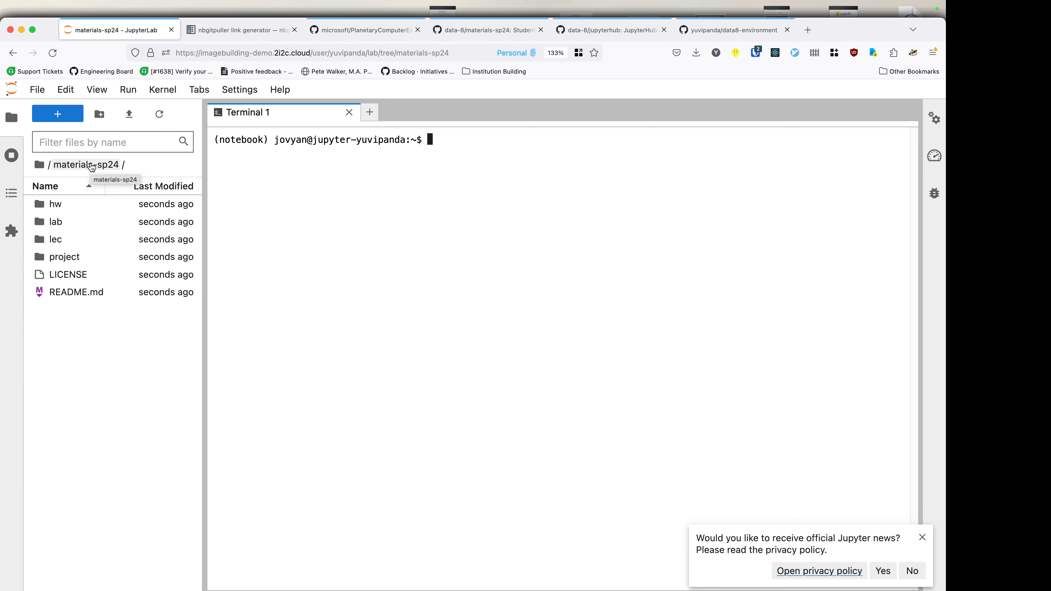
# Open the hw02.ipynb notebook from the hw/hw02 folder of materials-sp24.
pyautogui.click(78, 206)
pyautogui.doubleClick(78, 206)
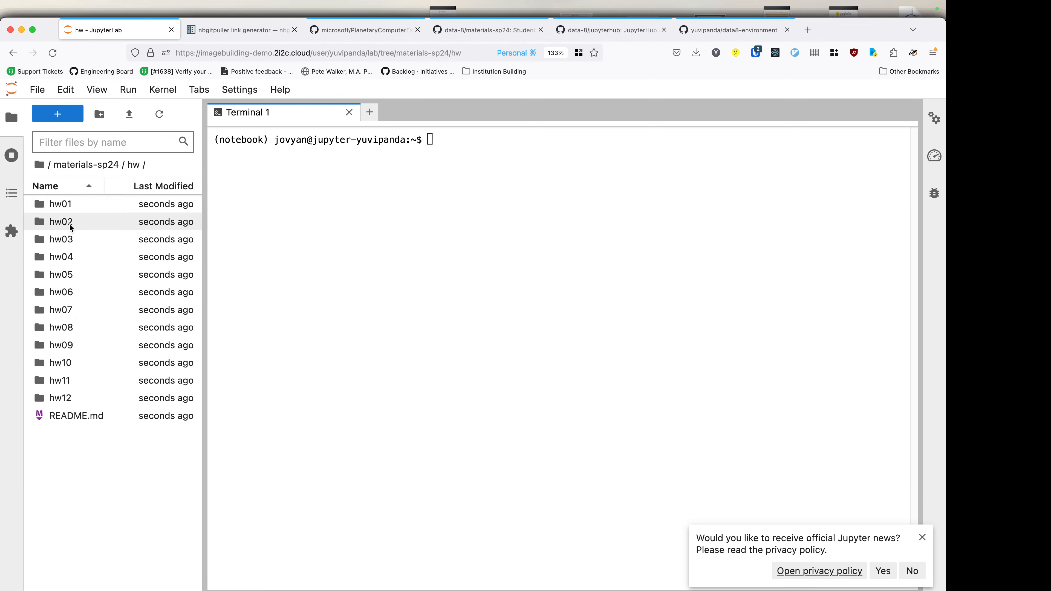
pyautogui.doubleClick(70, 224)
pyautogui.click(81, 242)
pyautogui.doubleClick(81, 242)
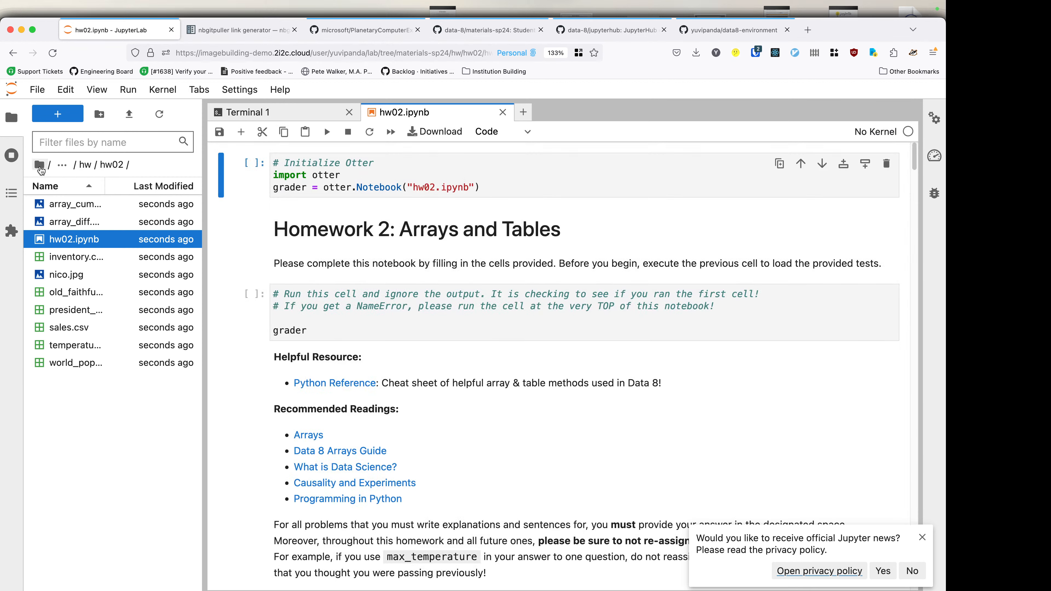
# Examine the home directory and its PlanetaryComputerExamples folder, and return to the materials-sp24 folder.
pyautogui.click(40, 167)
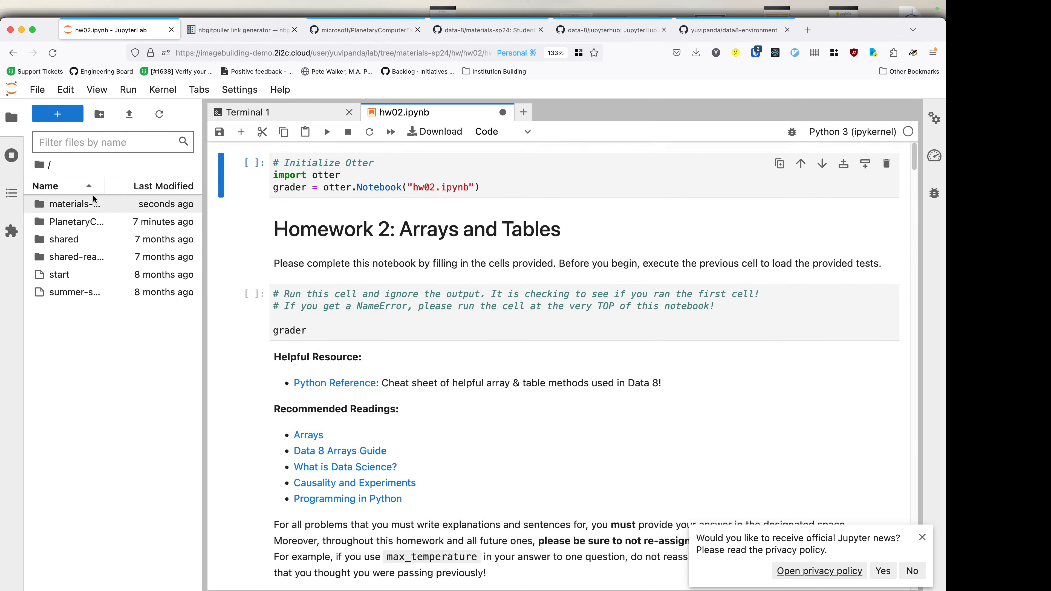
pyautogui.moveTo(102, 188); pyautogui.dragTo(146, 201)
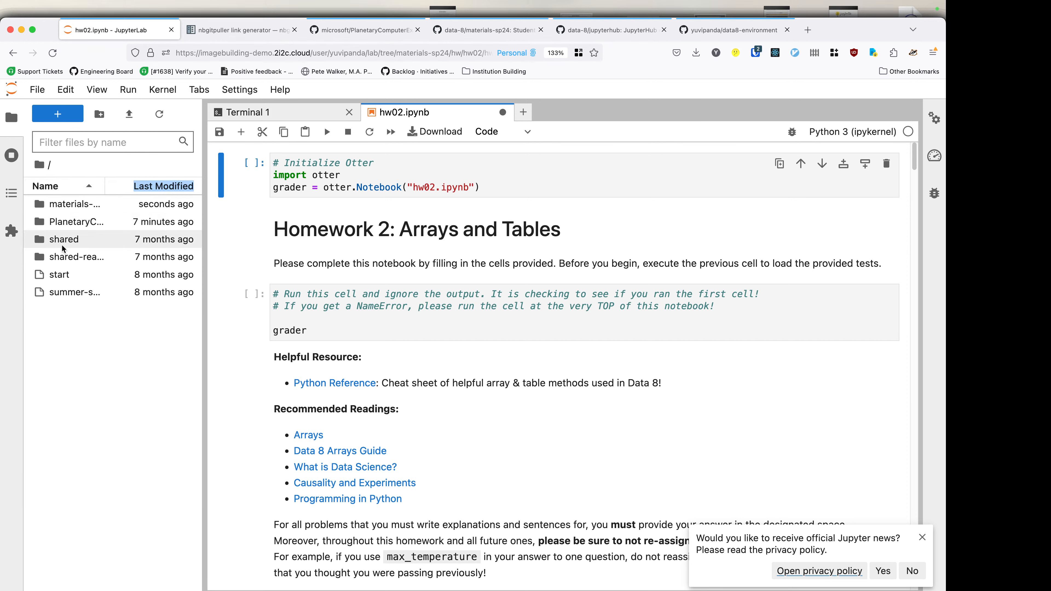
pyautogui.click(71, 222)
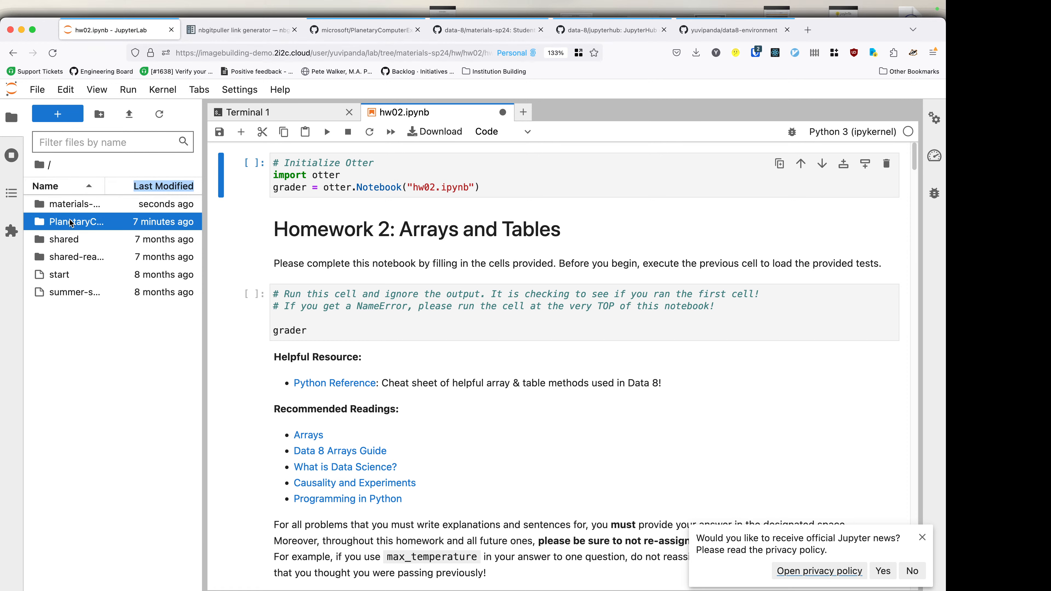
pyautogui.doubleClick(71, 223)
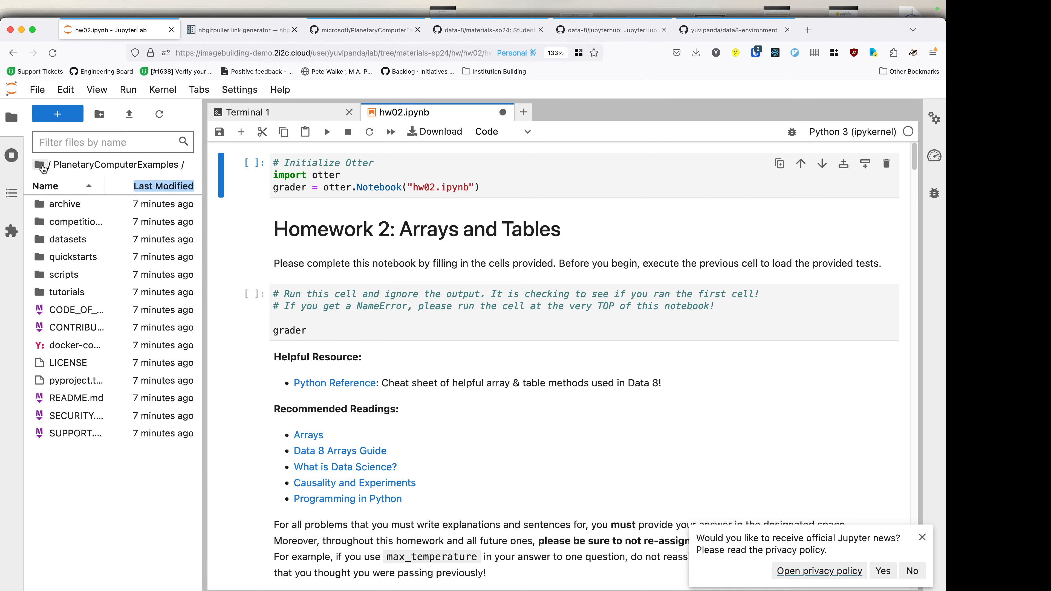
pyautogui.click(43, 168)
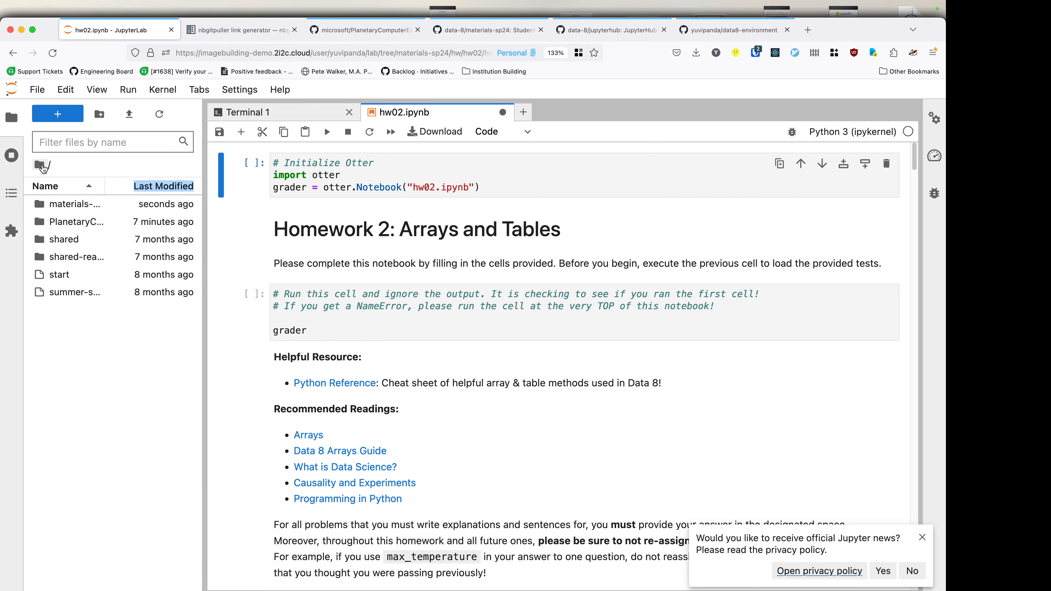
pyautogui.doubleClick(78, 205)
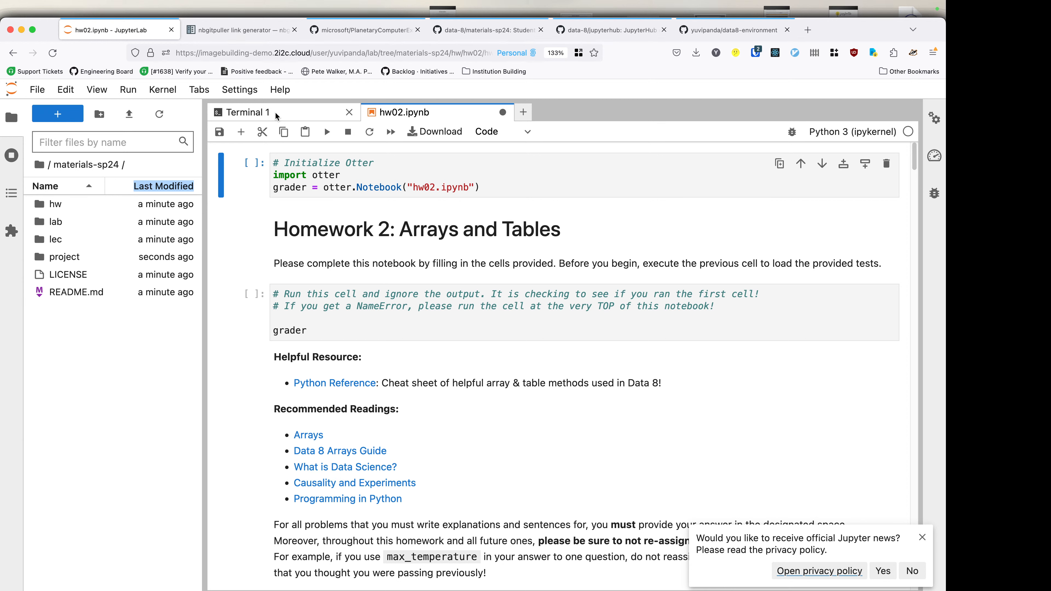
# Stop the running server from the Hub Control Panel and load the nbgitpuller link for materials-sp24 again to reach the server options.
pyautogui.click(37, 89)
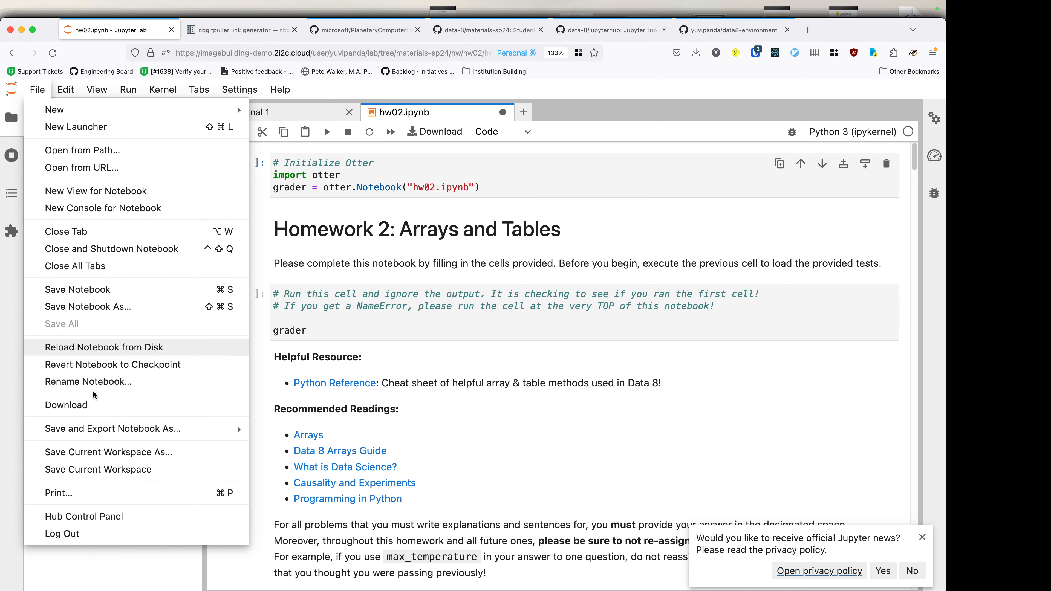
pyautogui.click(109, 518)
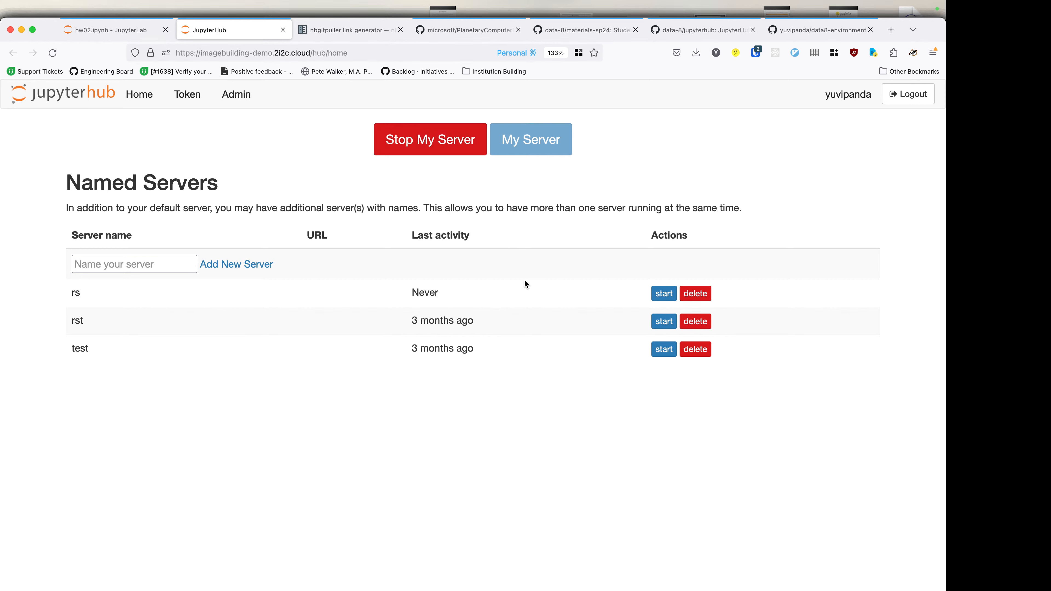
pyautogui.click(365, 31)
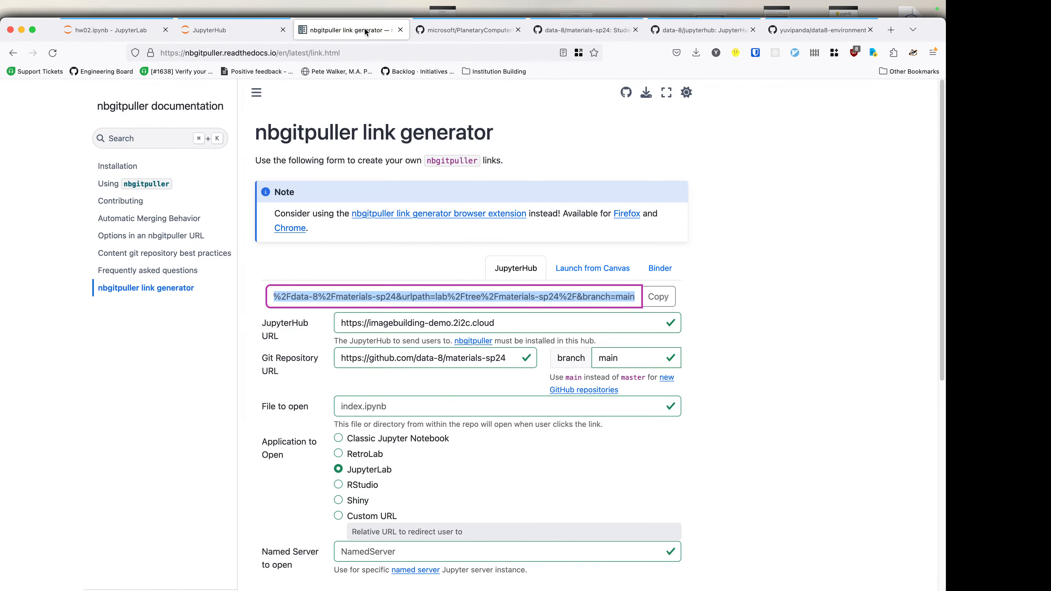
pyautogui.click(200, 33)
pyautogui.click(225, 45)
pyautogui.press('super+v')
pyautogui.press('Return')
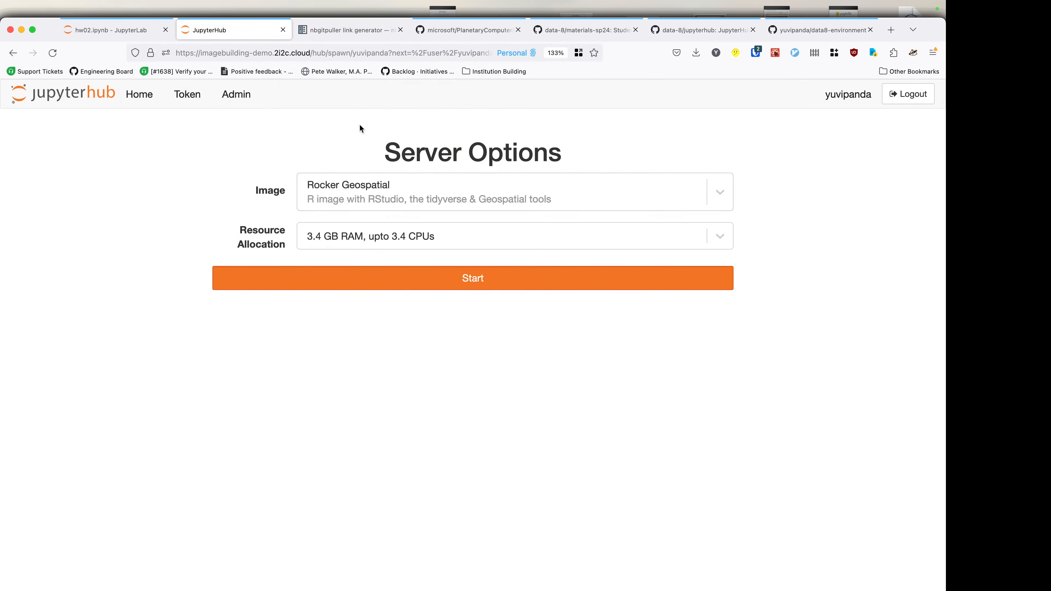
# Examine the image choices offered in the server options, without changing the selected image.
pyautogui.click(453, 183)
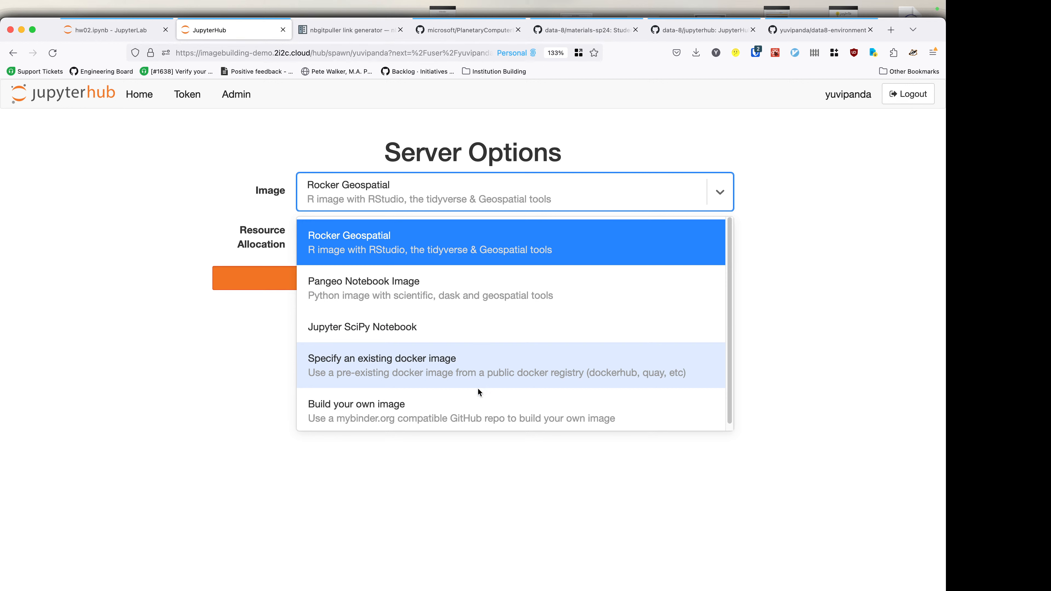
pyautogui.scroll(-1, 457, 292)
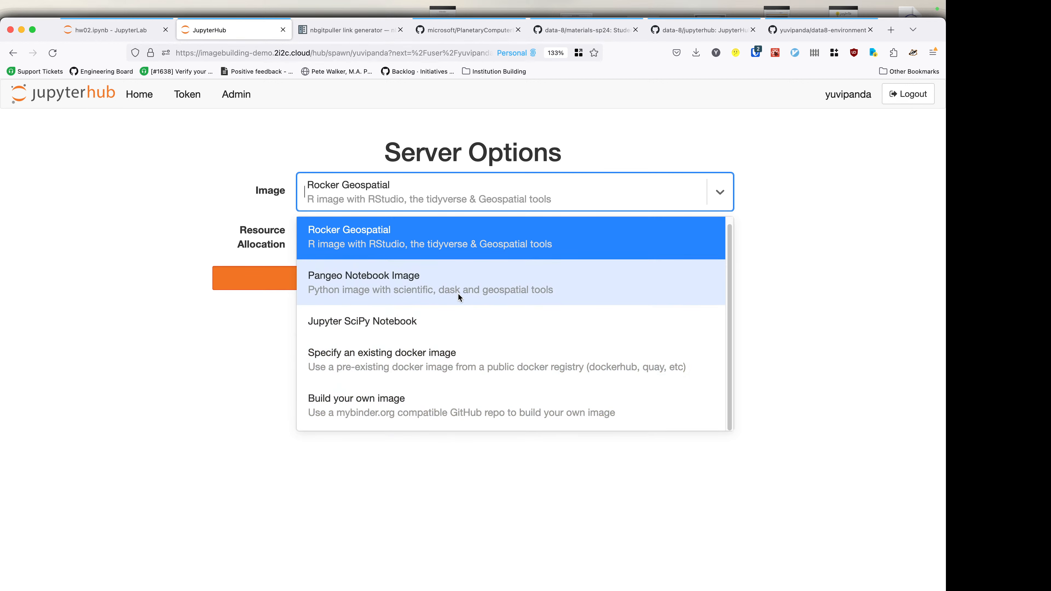
pyautogui.click(480, 192)
pyautogui.click(481, 192)
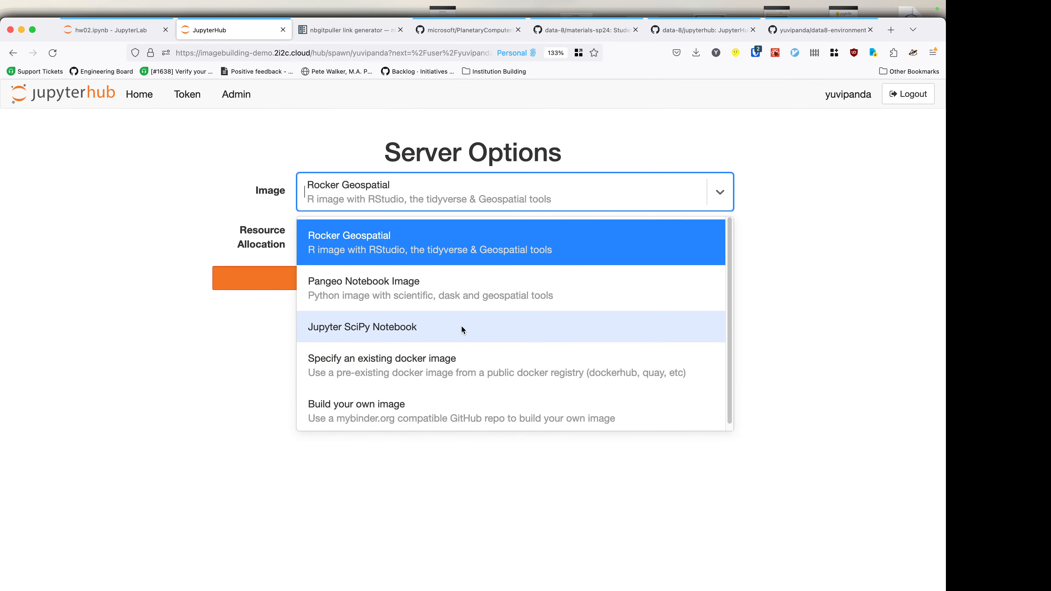
pyautogui.click(207, 375)
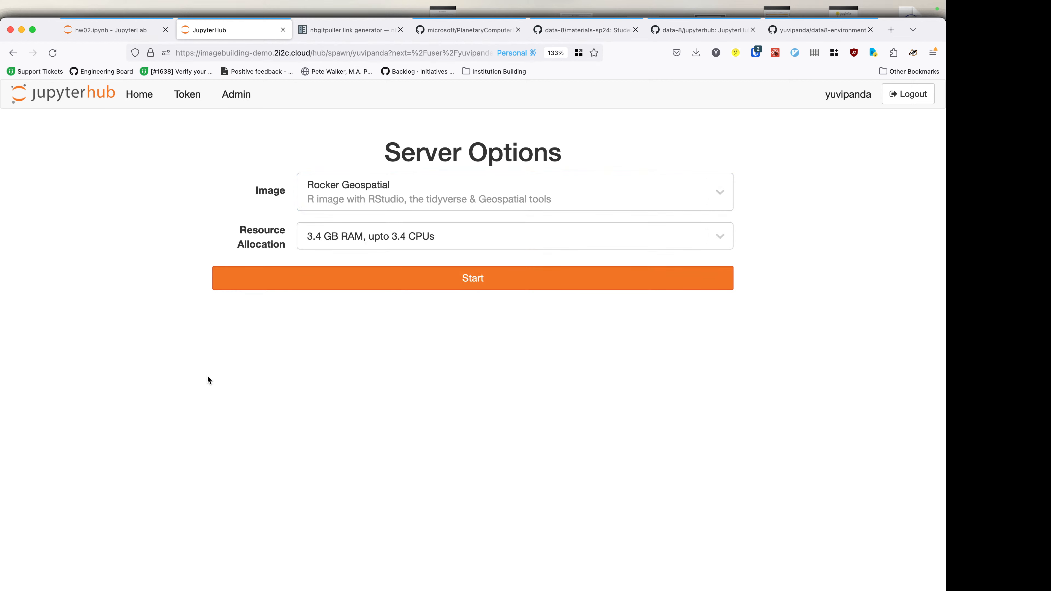